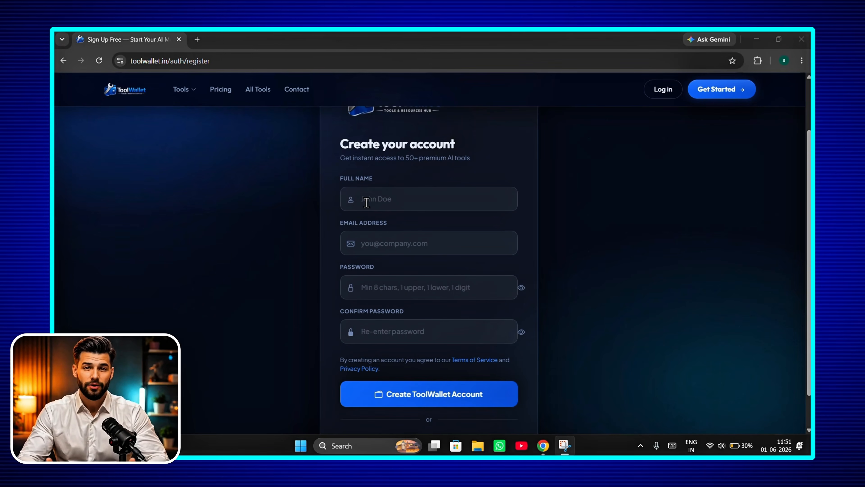
- Create a ToolWallet account with the holder's name, sign in, and dismiss the notifications popup
left_click(366, 201)
type("anum")
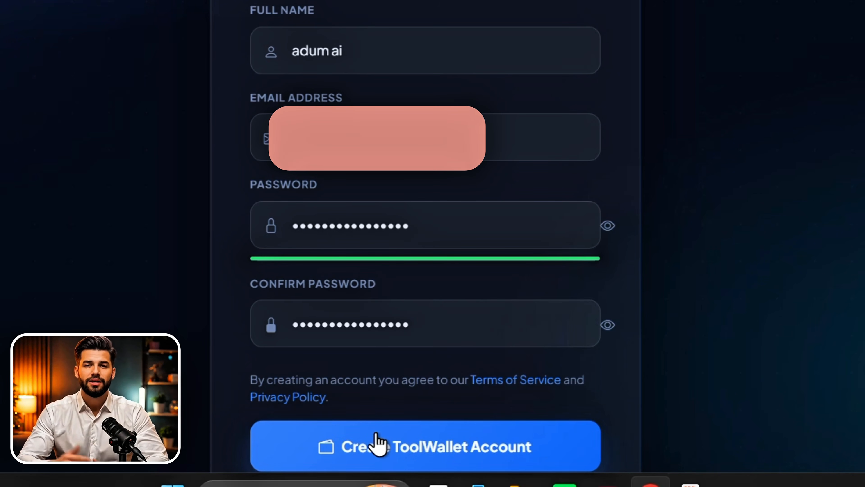
left_click(378, 441)
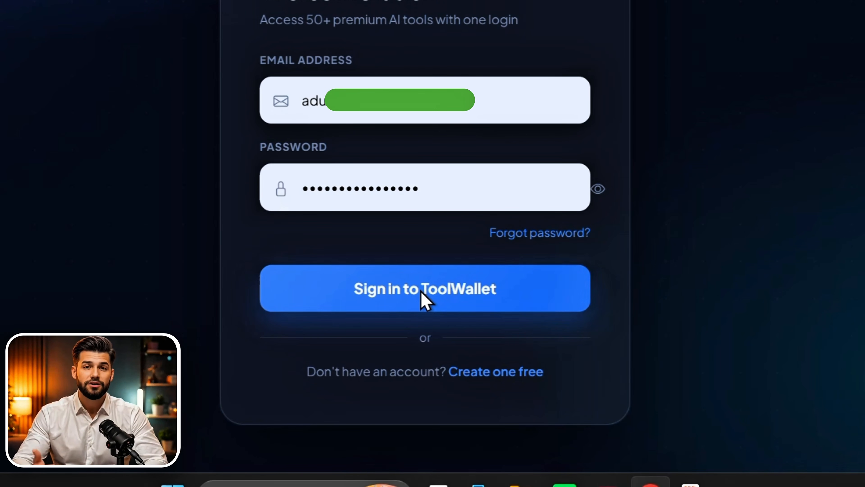
left_click(422, 293)
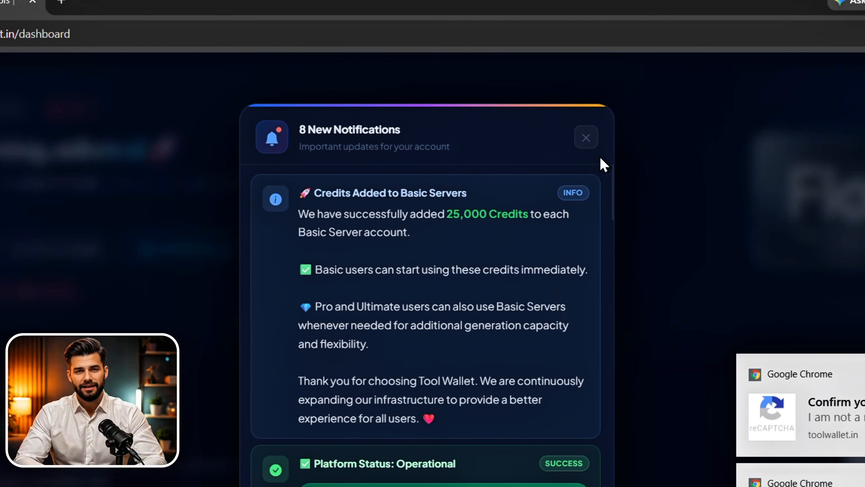
left_click(588, 138)
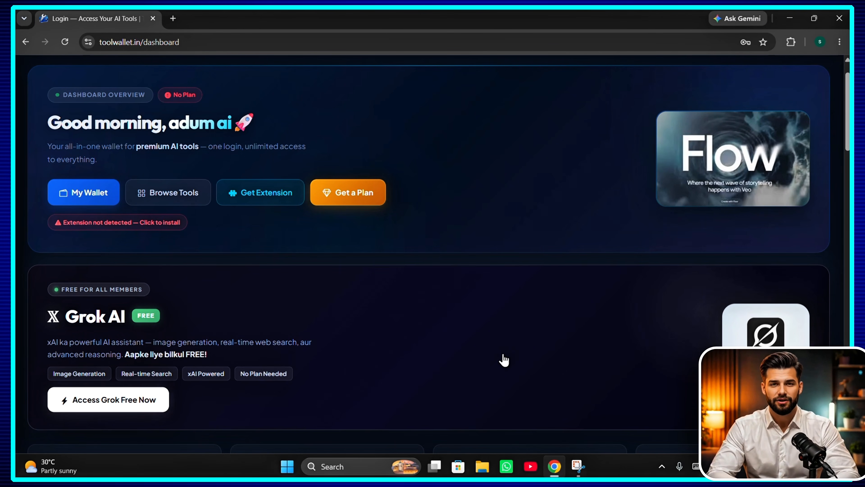
- Enter the ToolWallet tools area once the dashboard countdown finishes
scroll(126, 381, "down", 1)
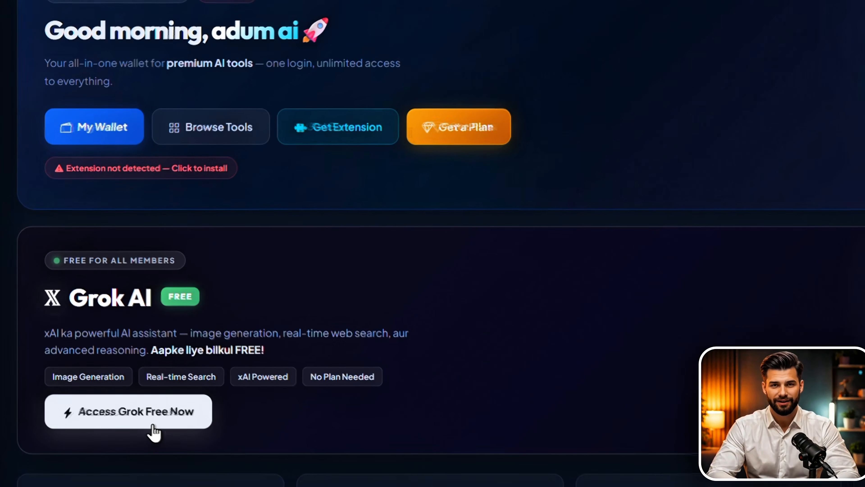
scroll(546, 387, "down", 5)
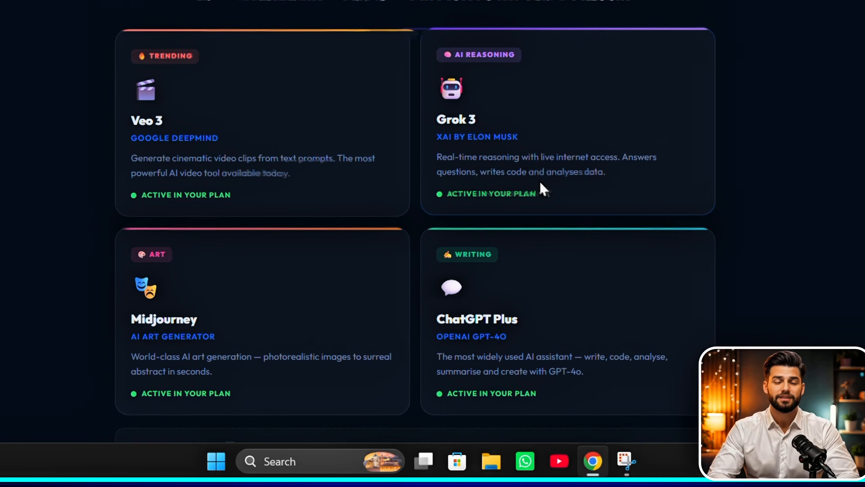
scroll(541, 188, "down", 3)
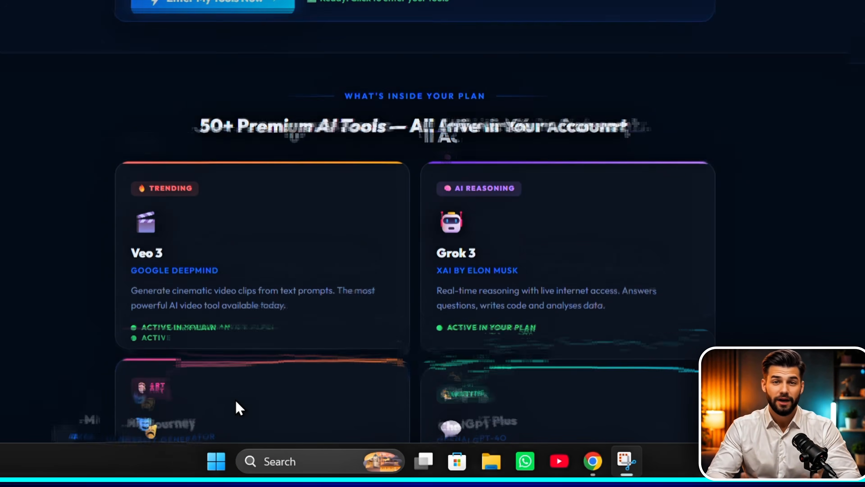
scroll(235, 406, "up", 5)
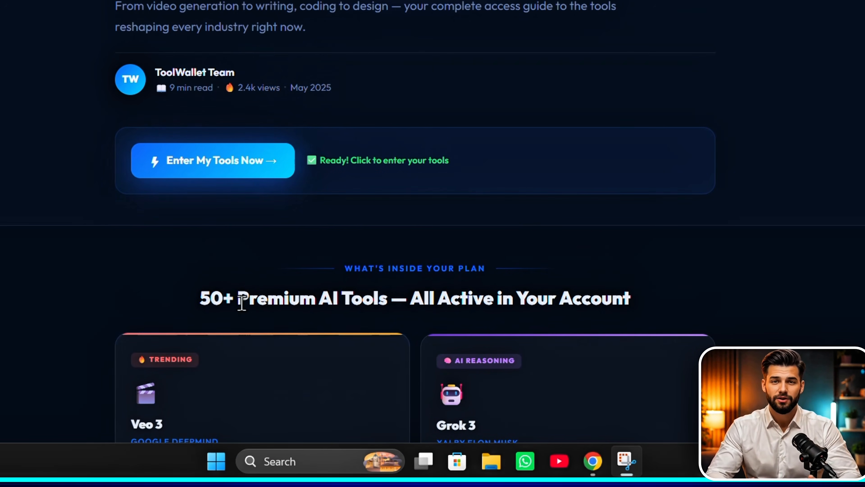
left_click(208, 160)
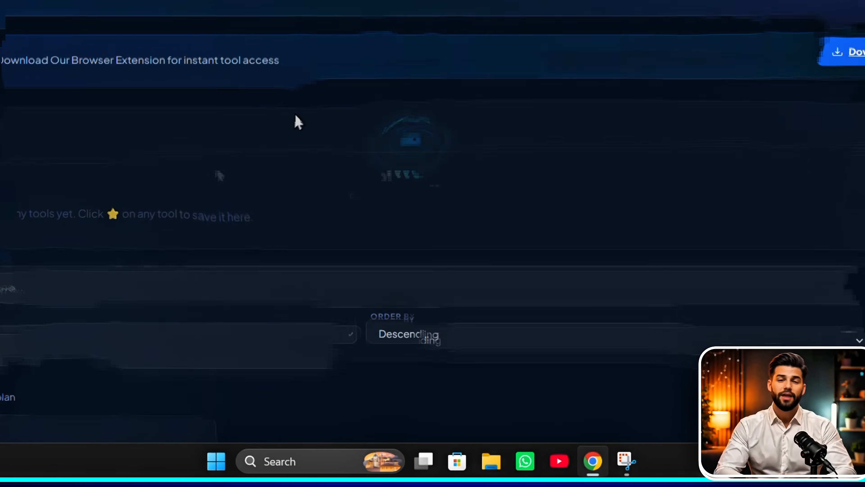
- Download the extension as toolwallet.zip and open it from Chrome's downloads list
scroll(296, 119, "down", 5)
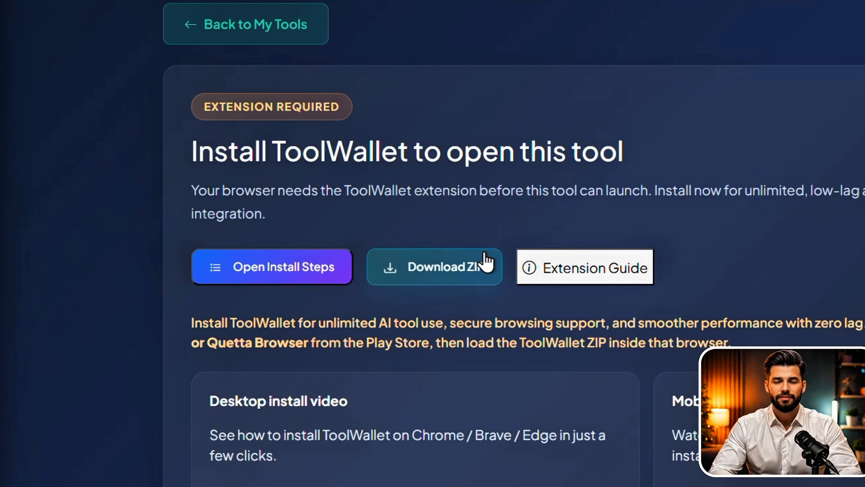
left_click(464, 267)
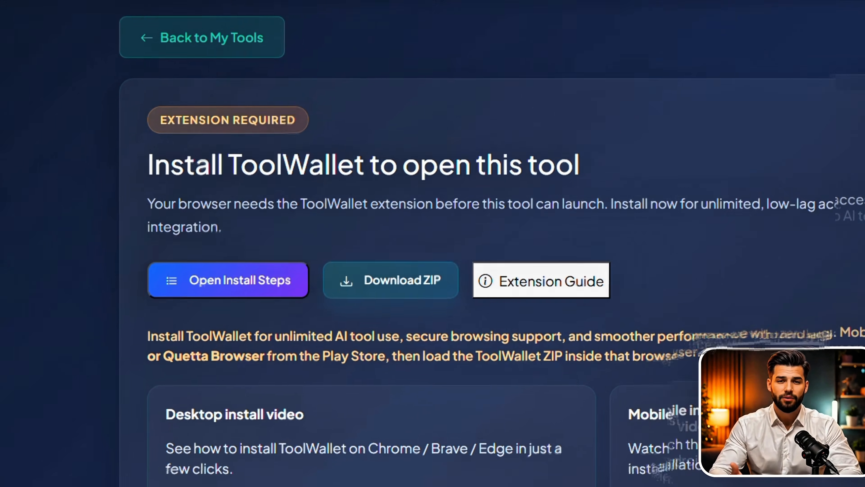
left_click(800, 29)
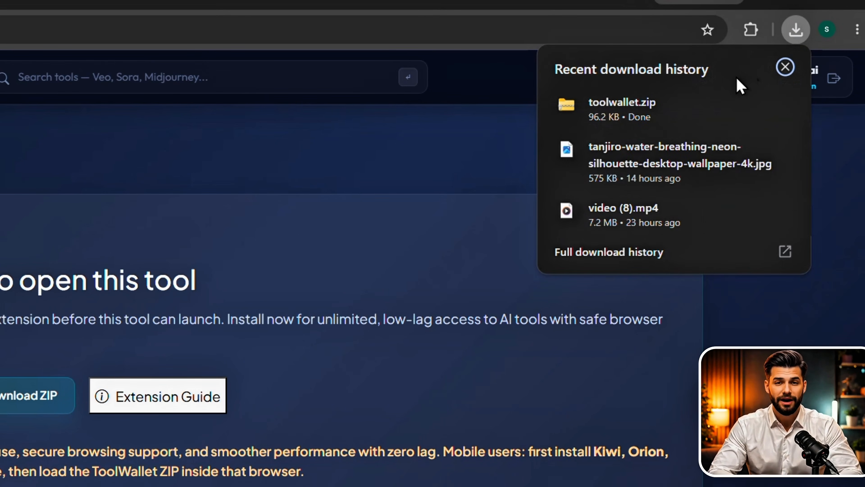
left_click(669, 123)
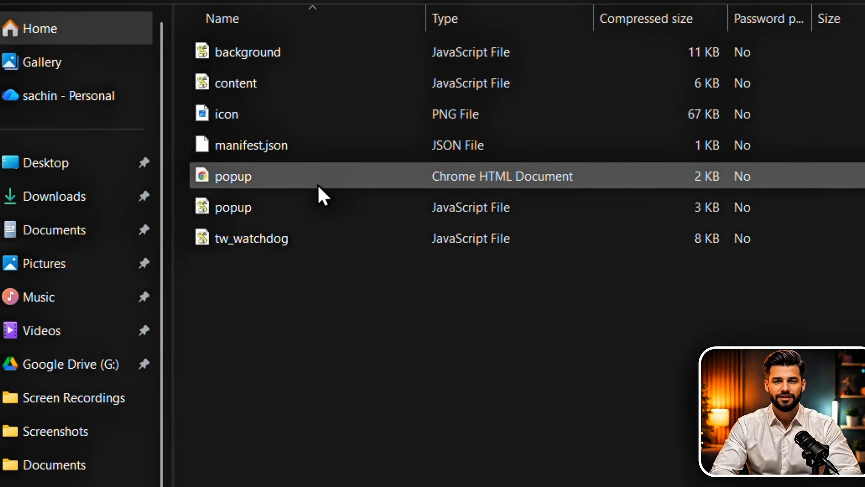
- Extract toolwallet.zip in Downloads into a toolwallet folder, copying the destination path first
left_click(115, 196)
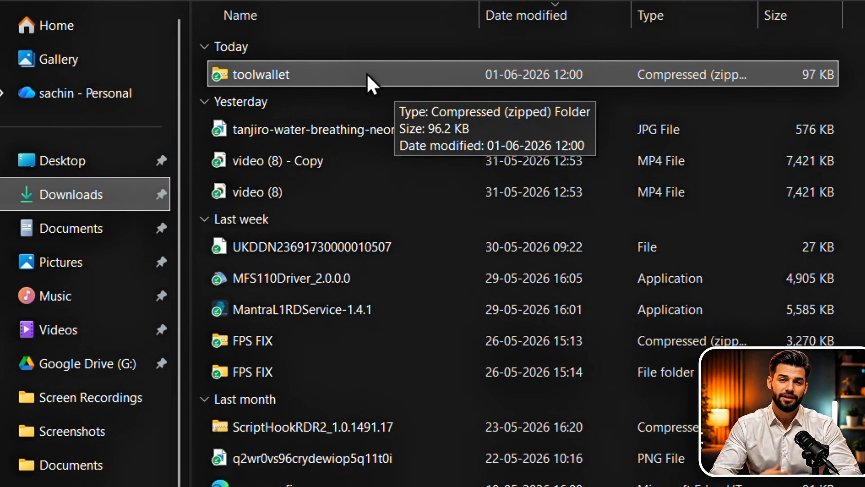
right_click(374, 84)
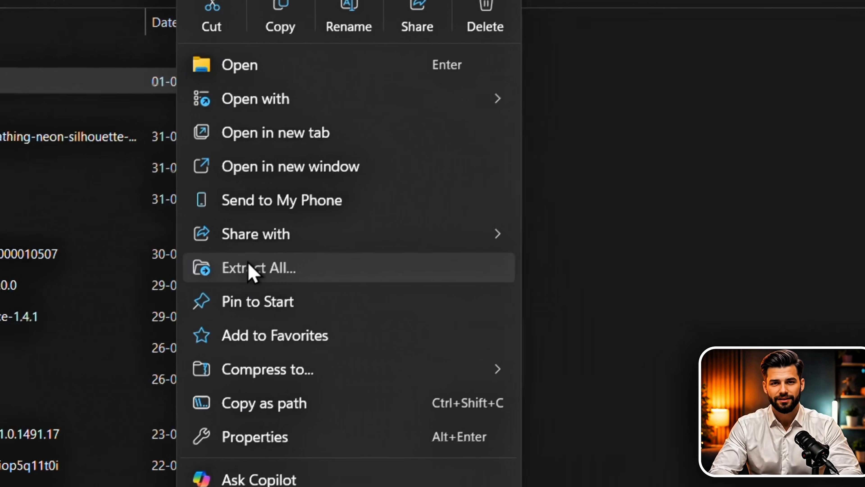
left_click(441, 302)
left_click_drag(168, 215, 412, 238)
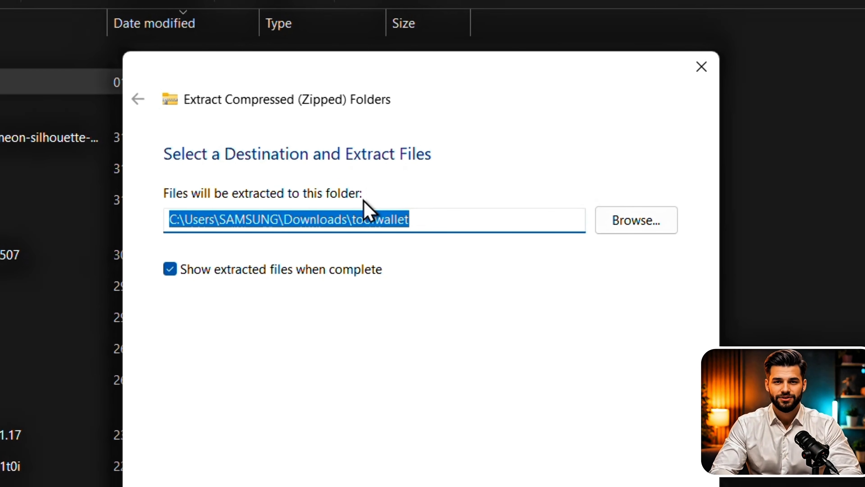
right_click(382, 218)
left_click(419, 288)
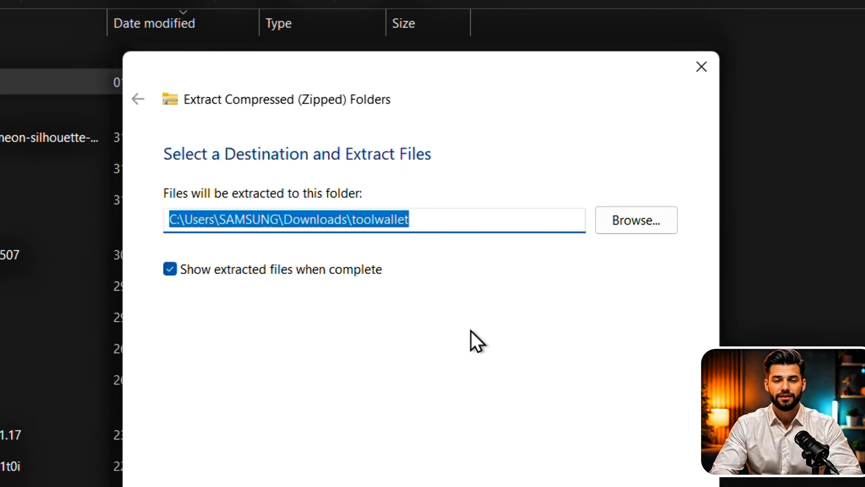
left_click(581, 358)
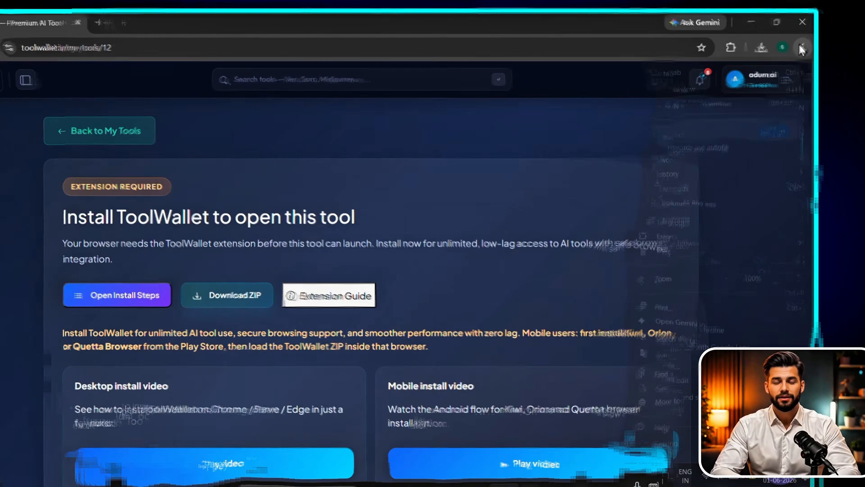
- Turn on Developer mode on Chrome's Extensions page
left_click(845, 75)
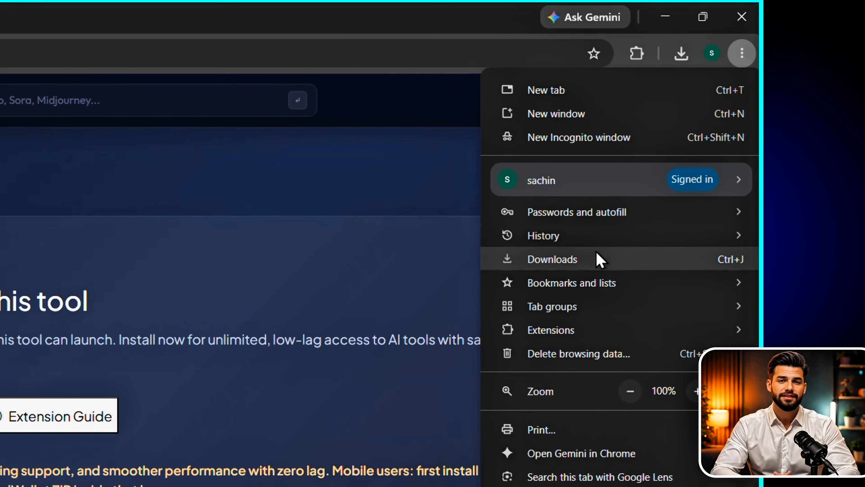
mouse_move(573, 325)
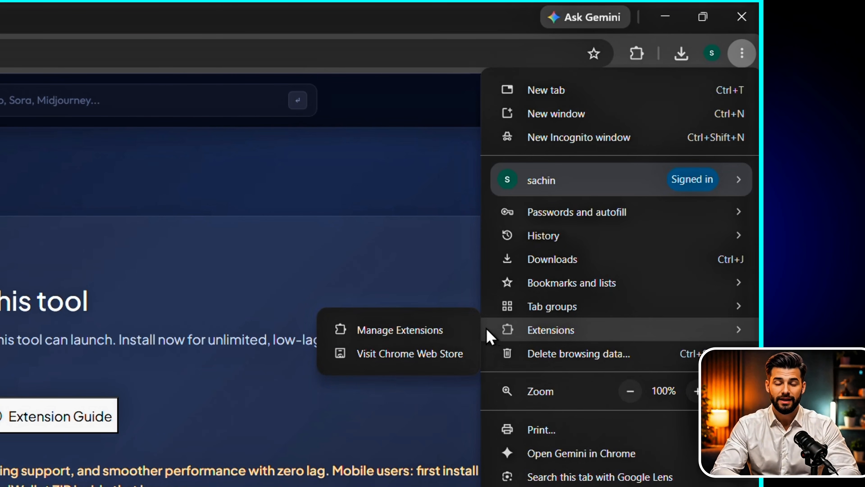
left_click(444, 336)
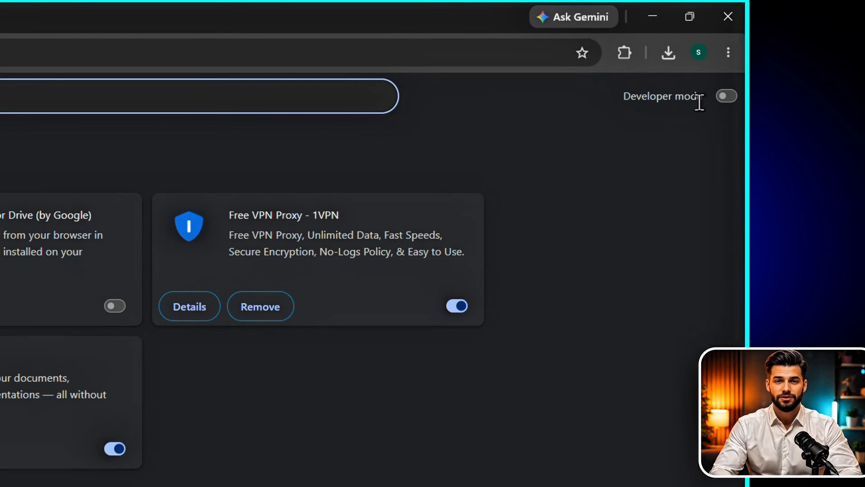
left_click(721, 103)
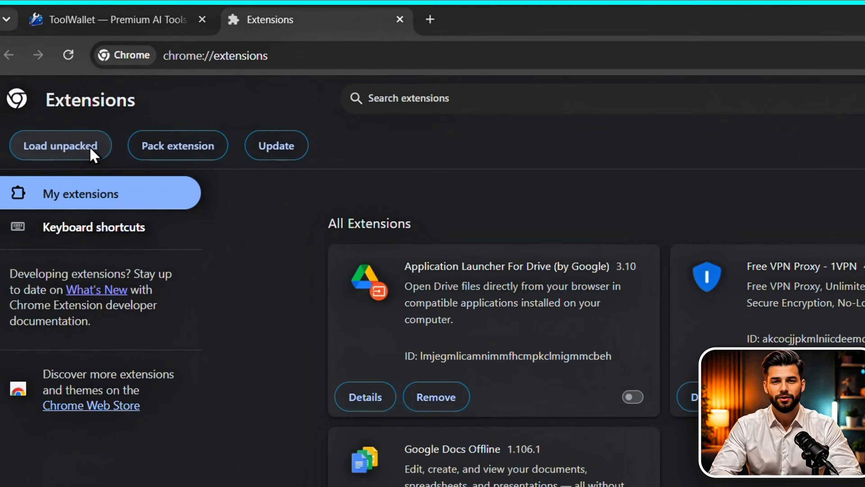
- Load the unpacked toolwallet folder as the ToolWallet 4.1 extension
left_click(89, 147)
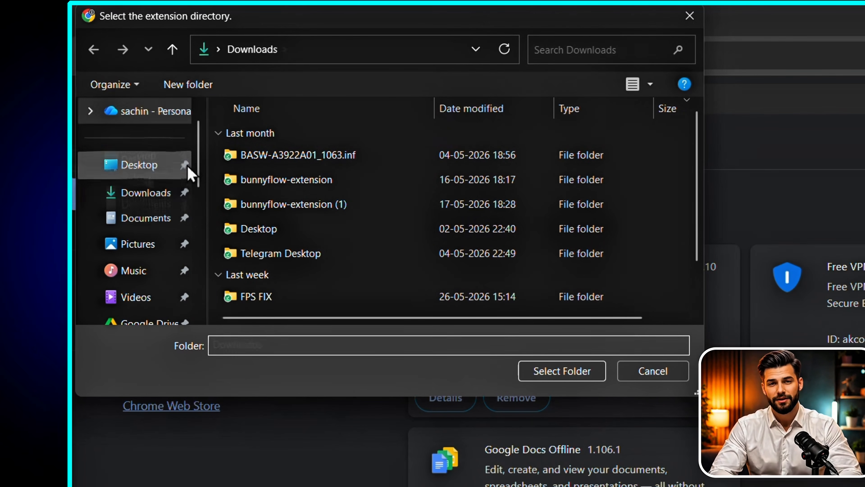
scroll(294, 296, "down", 1)
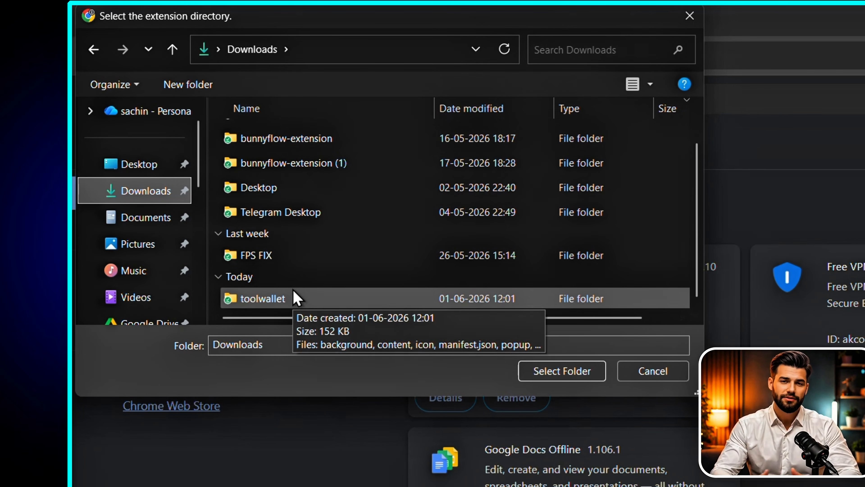
left_click(295, 297)
left_click(555, 373)
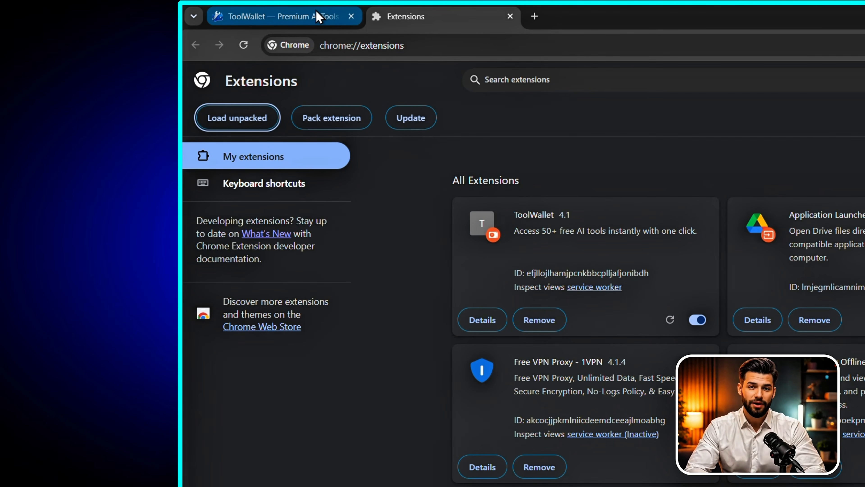
- From the ToolWallet tools page, launch Google Flow via Server 1, then Server 2
left_click(238, 20)
scroll(553, 408, "down", 3)
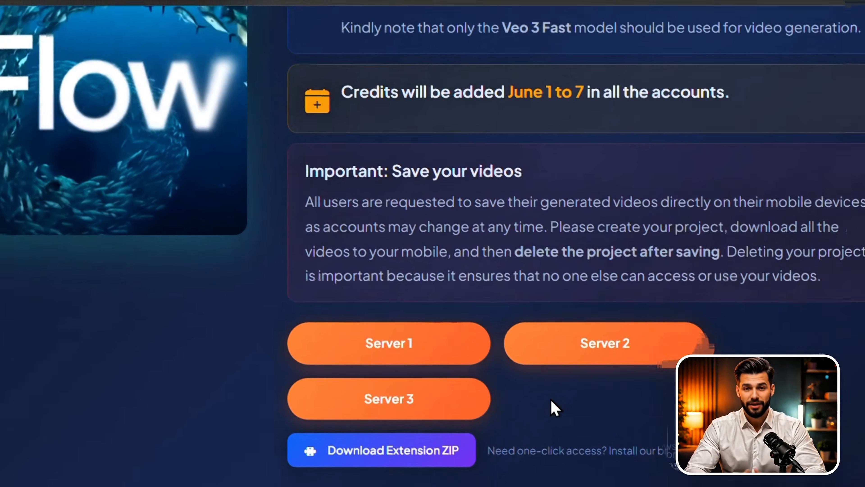
scroll(314, 410, "down", 1)
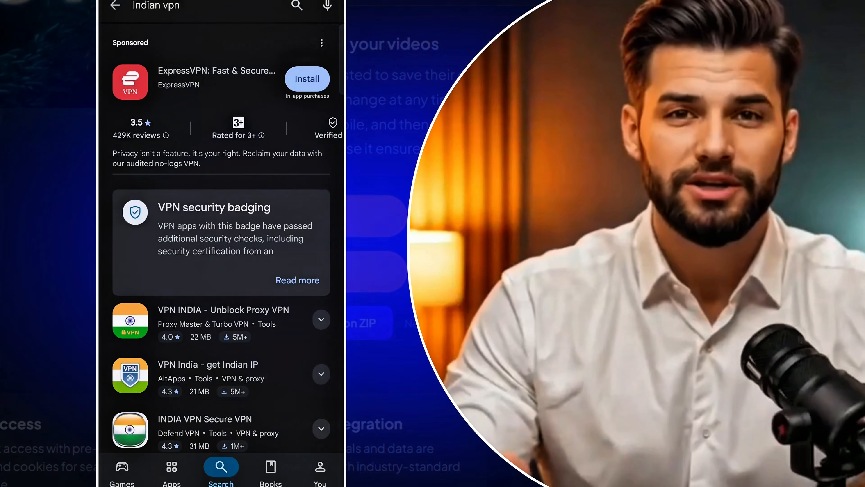
scroll(221, 204, "down", 10)
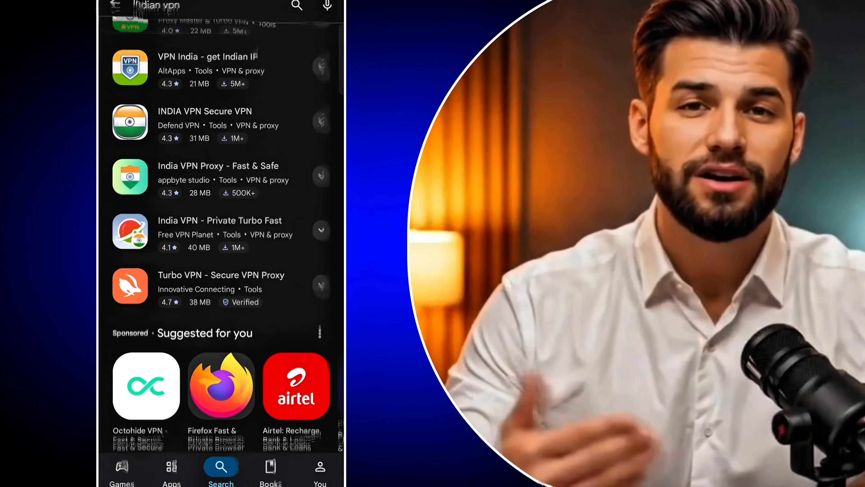
scroll(222, 239, "down", 10)
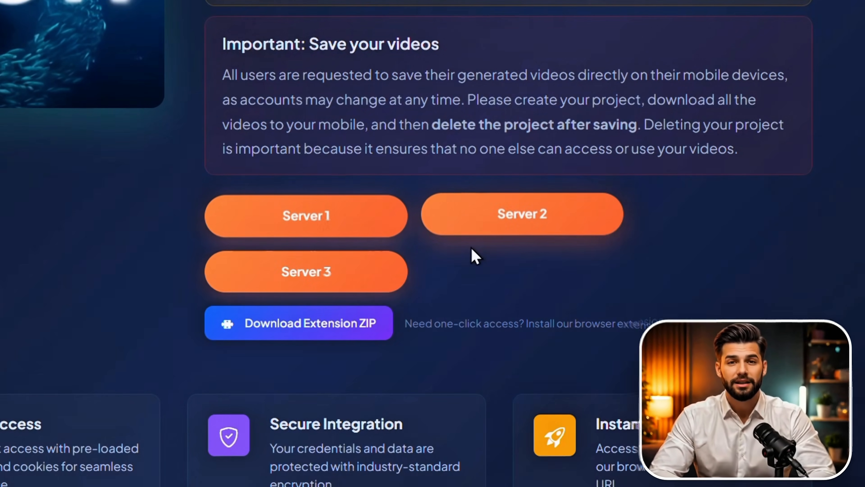
left_click(313, 215)
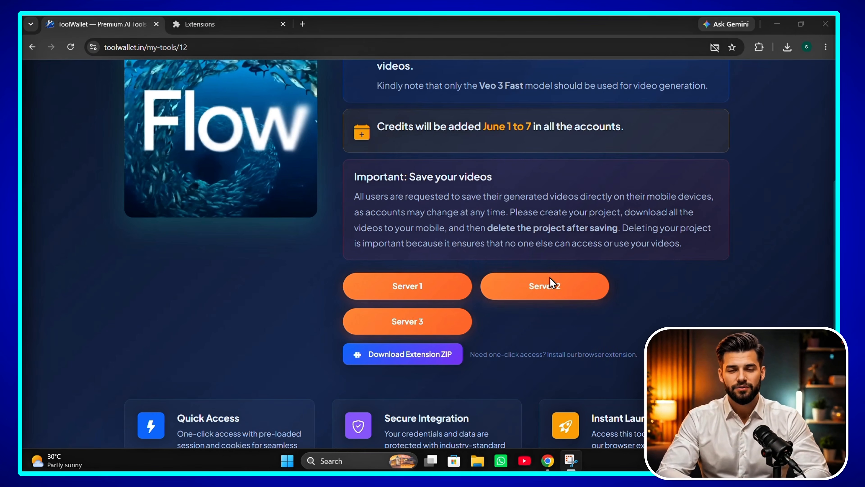
left_click(548, 285)
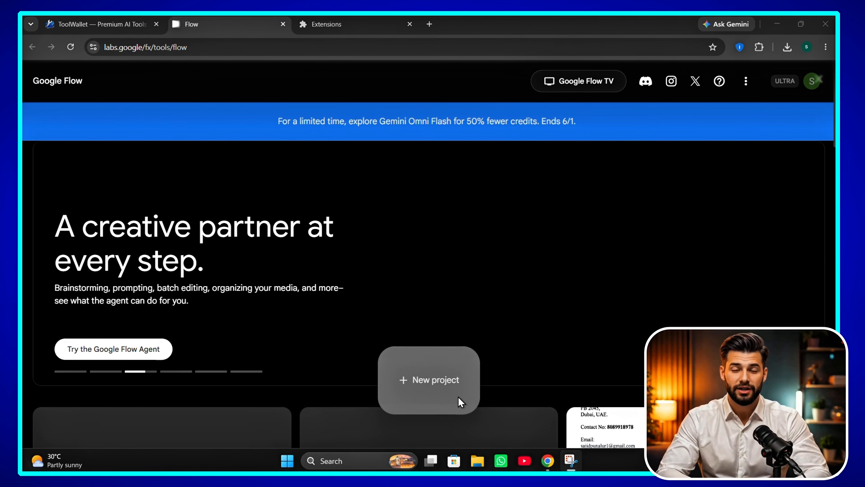
- Start a new Flow project and paste the tiny mouse baker bakery prompt
left_click(460, 402)
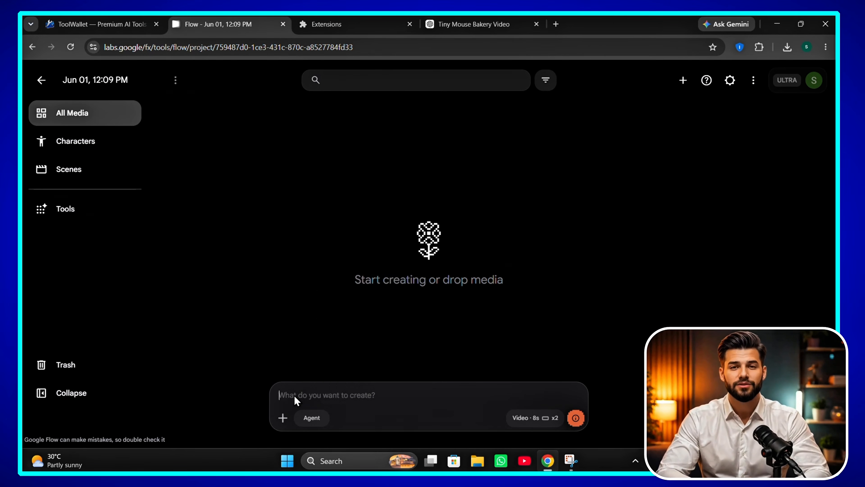
right_click(293, 399)
left_click(336, 278)
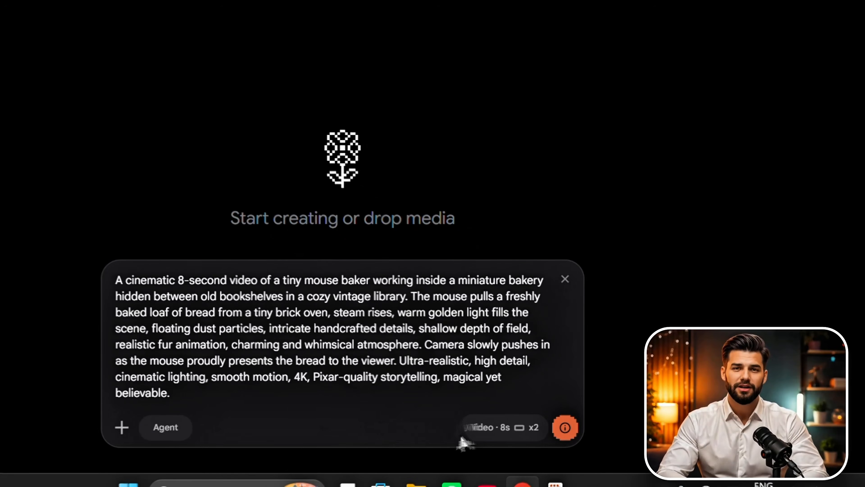
- Set the 8s video model to Veo 3.1 - Lite [Lower Priority] and submit the prompt
left_click(504, 428)
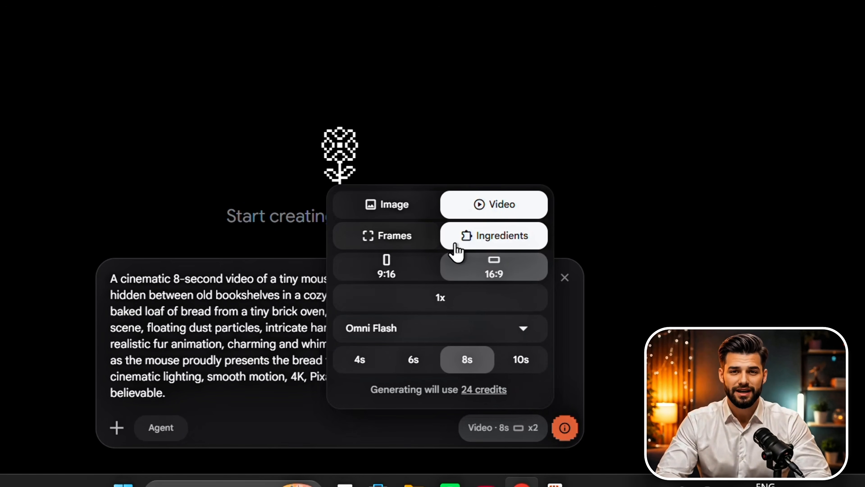
left_click(522, 333)
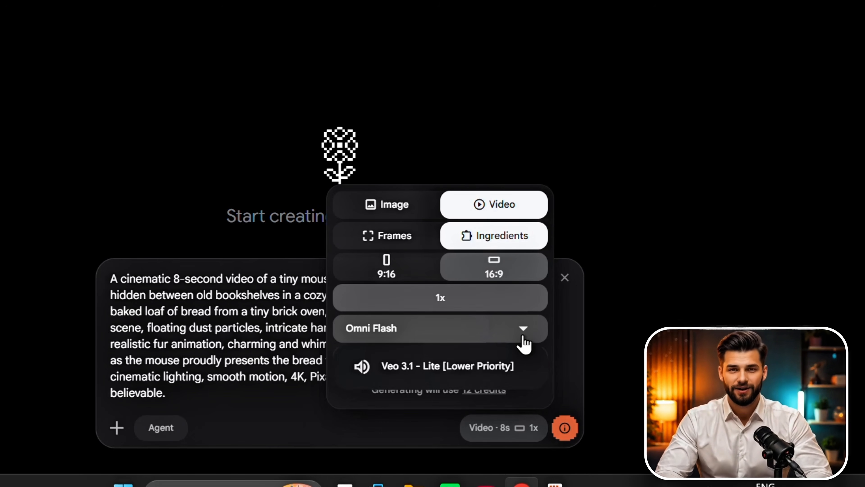
left_click(516, 362)
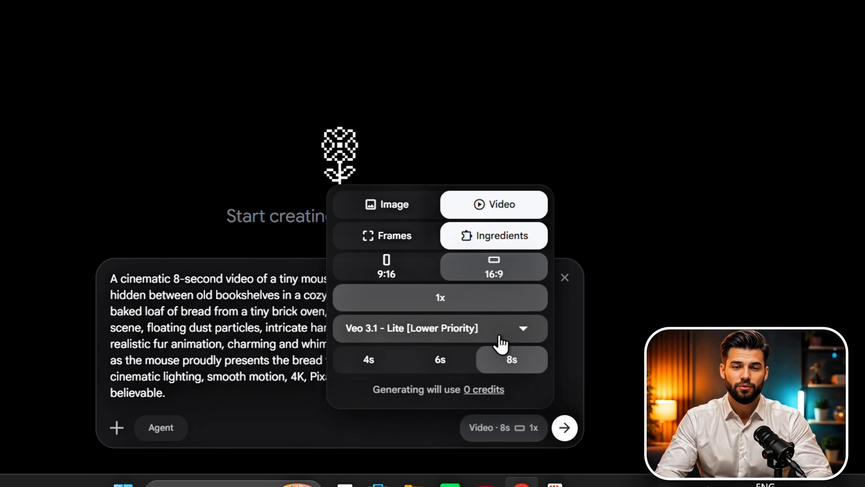
left_click(499, 334)
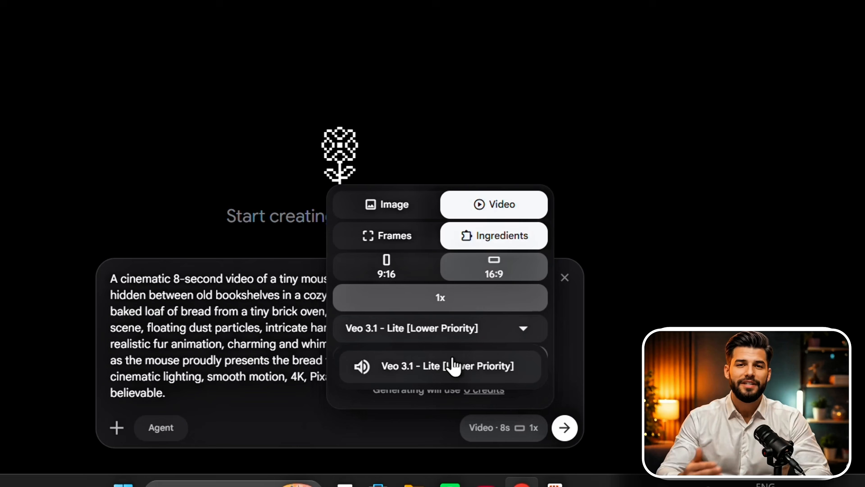
left_click(431, 337)
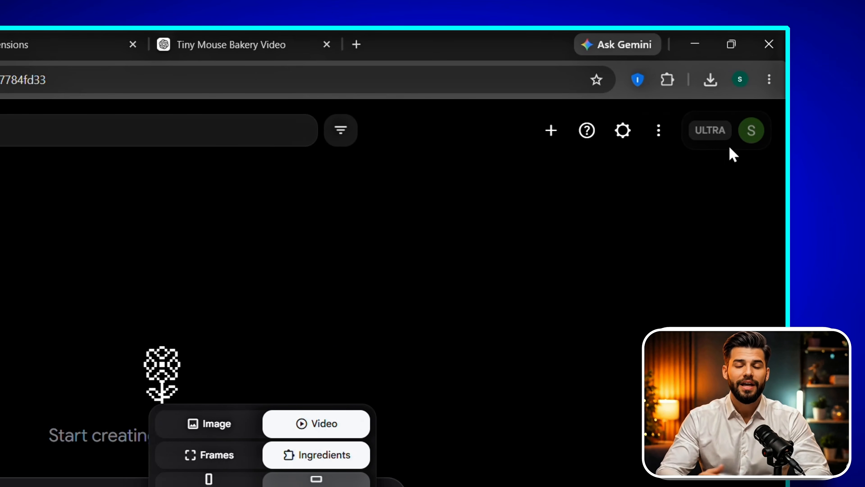
left_click(742, 138)
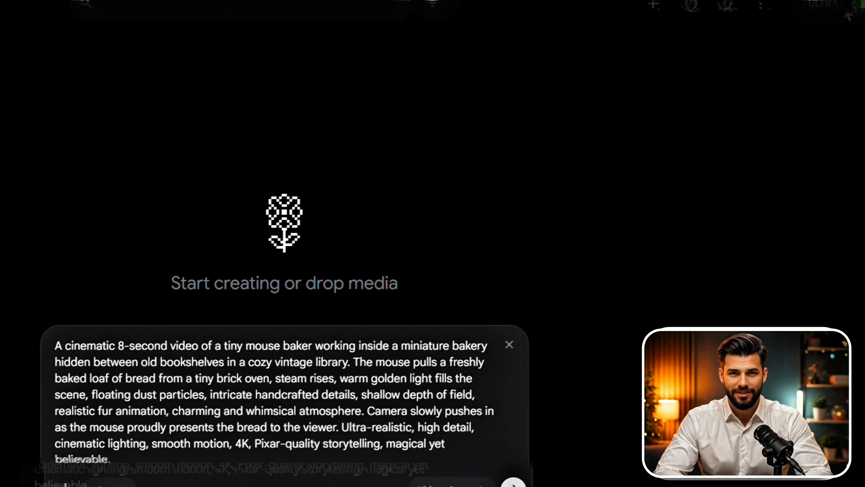
left_click(578, 410)
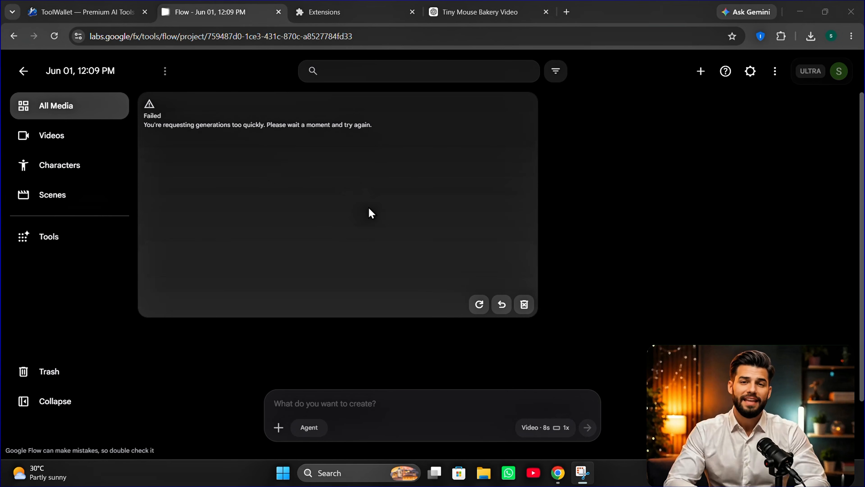
- Retry the failed tiny mouse baker video generation
left_click(479, 304)
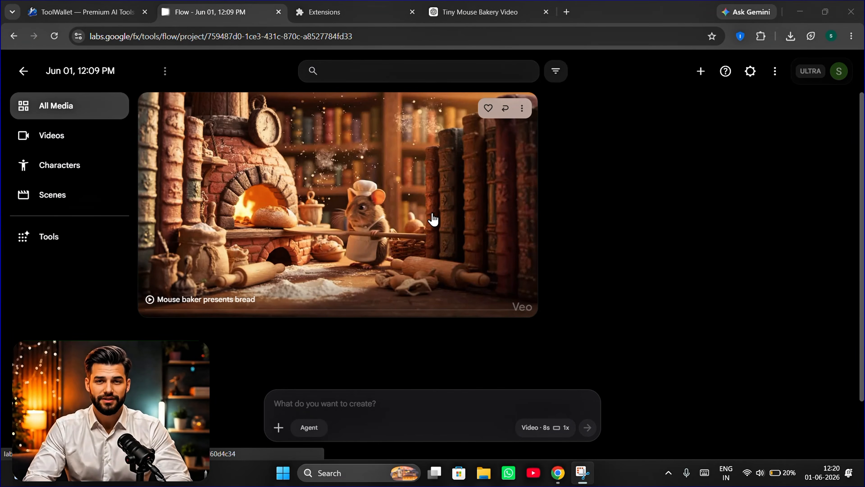
- Open the generated mouse bakery clip from the project grid
left_click(433, 218)
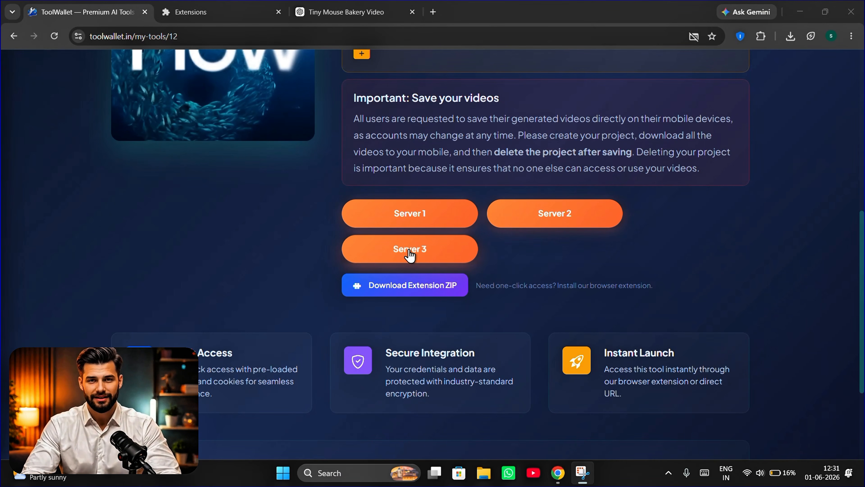
- Relaunch Google Flow via Server 3, start a new project, and switch to Frames mode
left_click(409, 252)
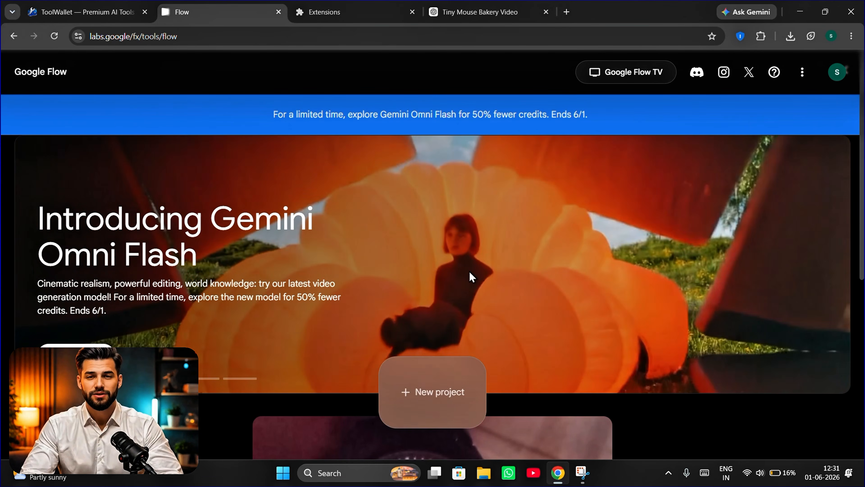
scroll(470, 277, "down", 2)
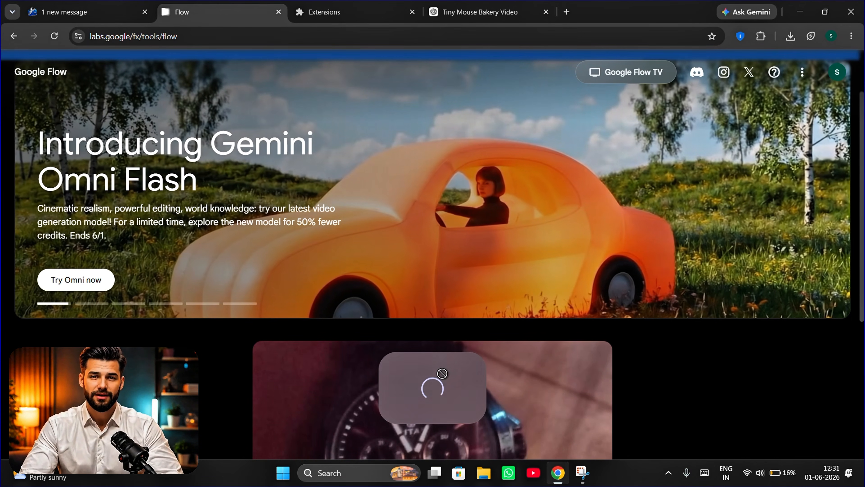
left_click(443, 380)
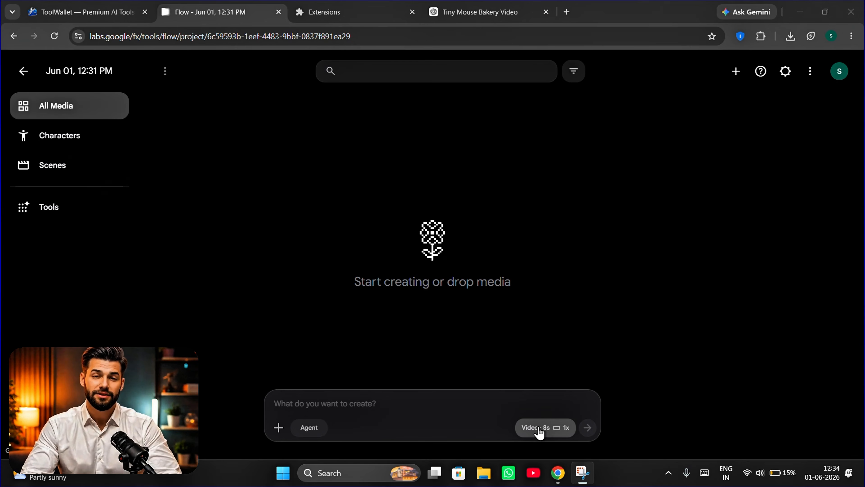
left_click(539, 428)
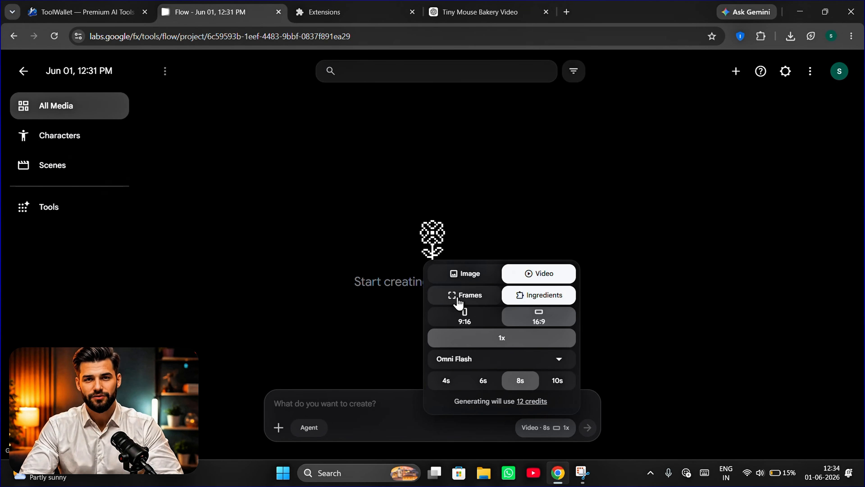
left_click(458, 302)
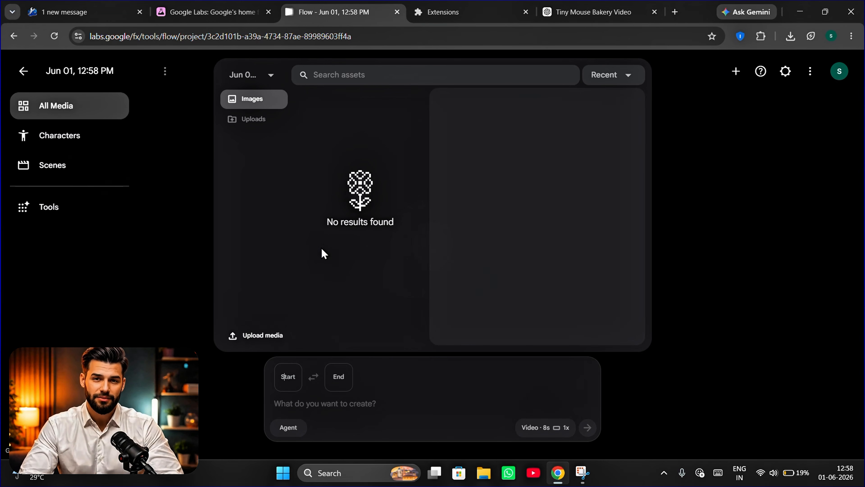
- Paste the rooftop crow chef pancake prompt and submit it for generation
right_click(333, 404)
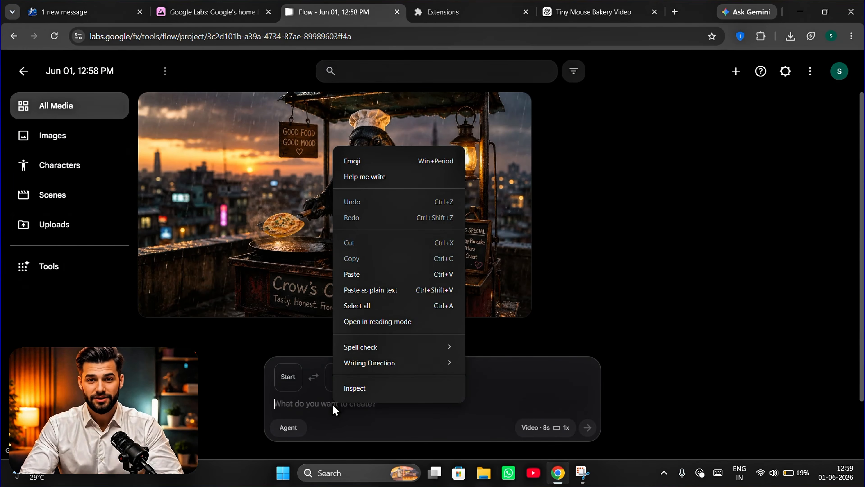
left_click(371, 279)
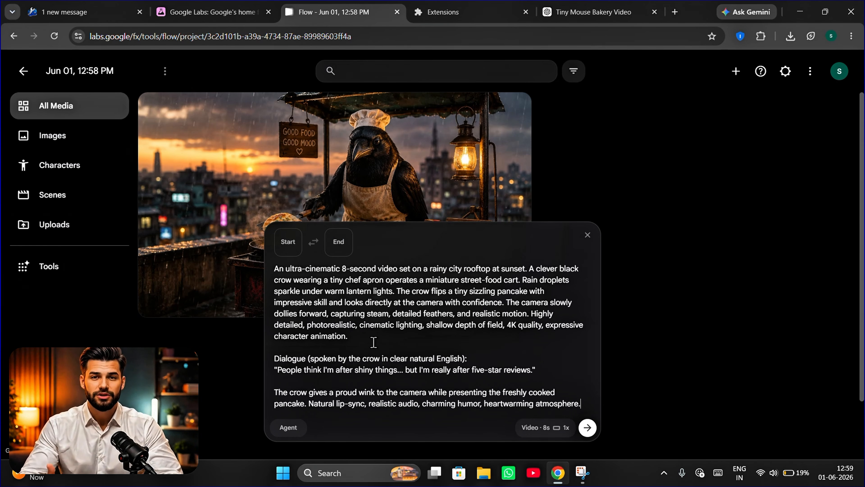
left_click(543, 438)
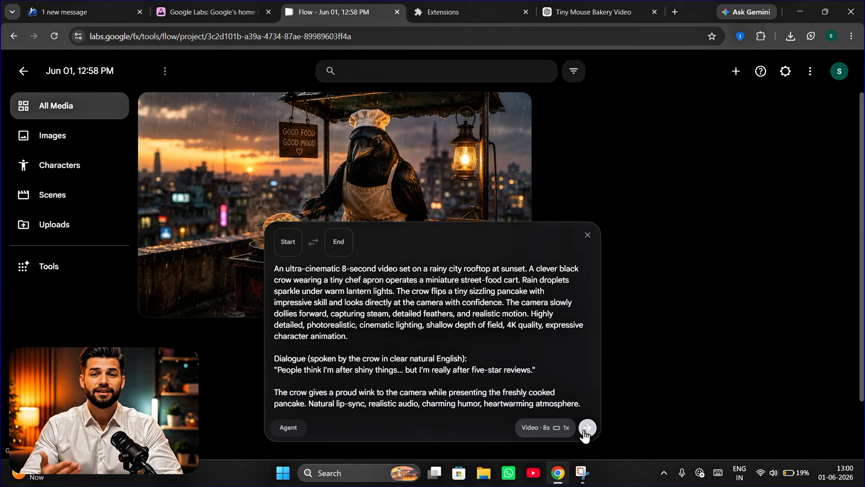
left_click(587, 428)
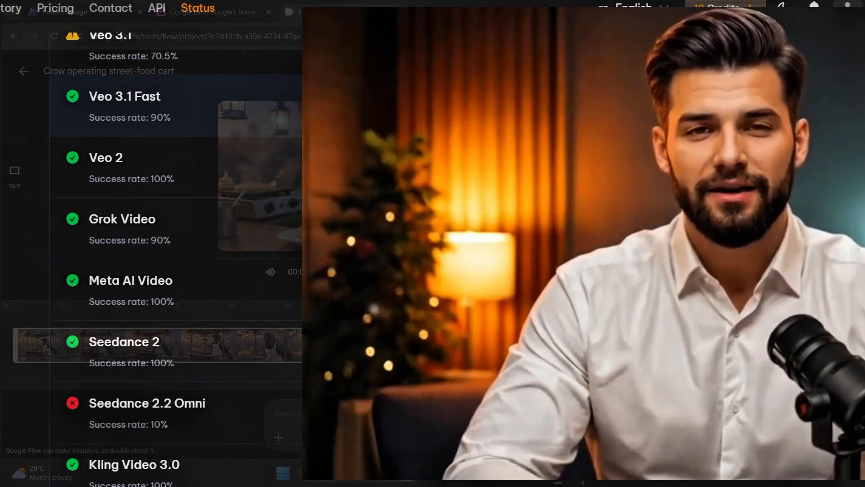
- Scroll through the Google results for 'geminigen ai'
scroll(173, 239, "down", 5)
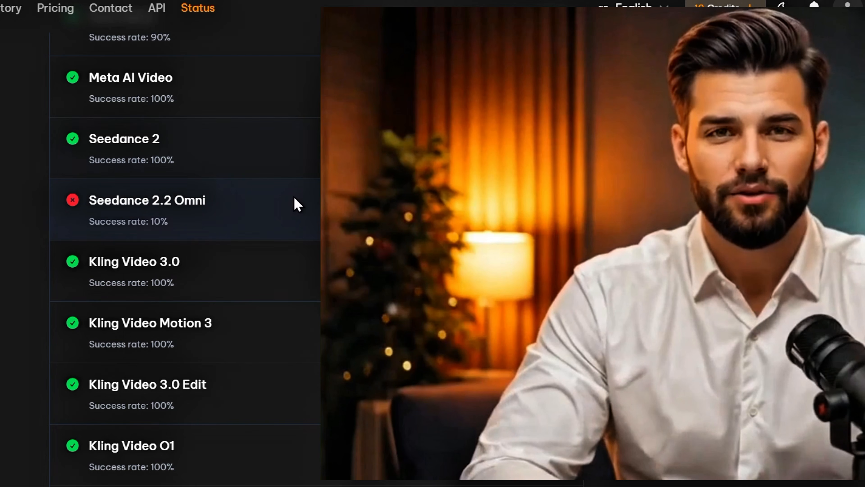
scroll(184, 218, "down", 10)
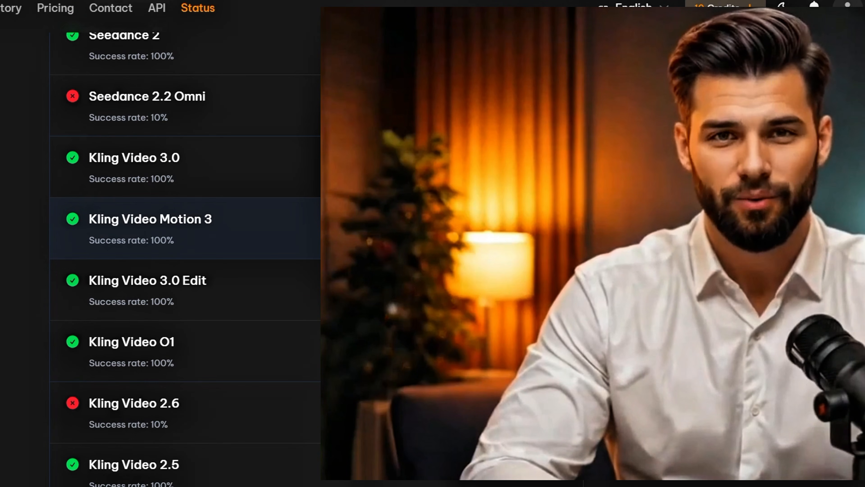
scroll(184, 222, "down", 8)
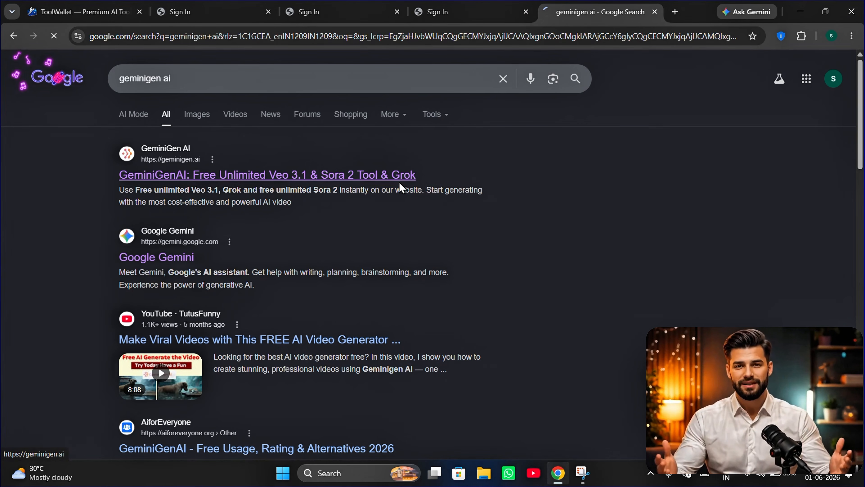
- Register on geminigen.ai with a Google account and reach the AI Video Generator studio with 10 credits
left_click(397, 181)
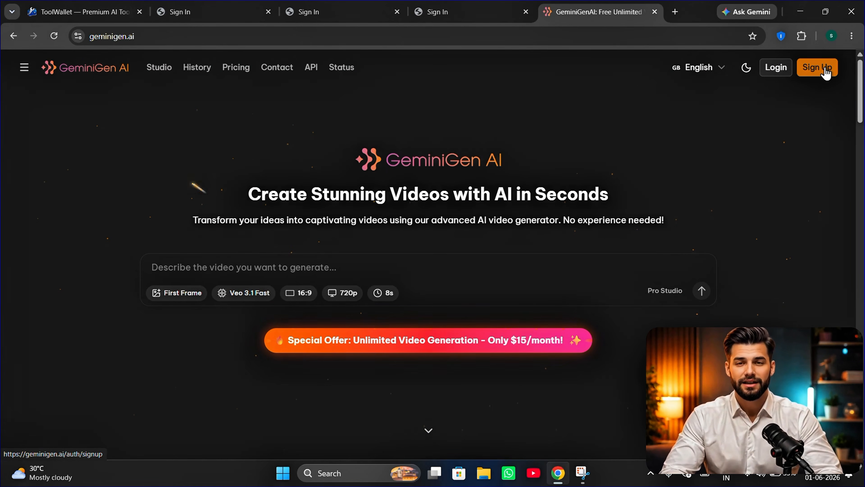
left_click(817, 67)
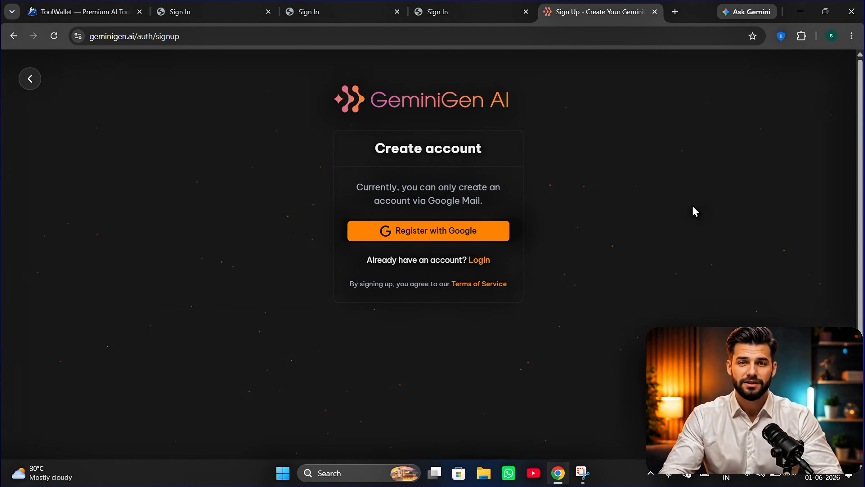
left_click(487, 241)
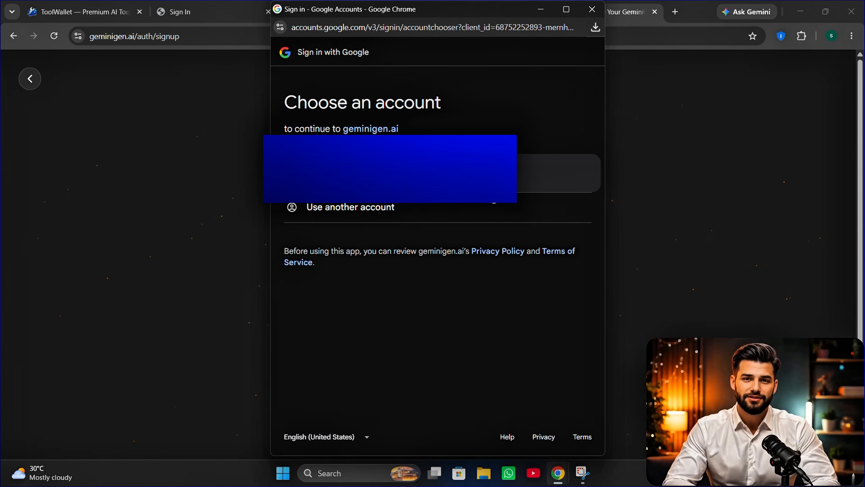
left_click(453, 174)
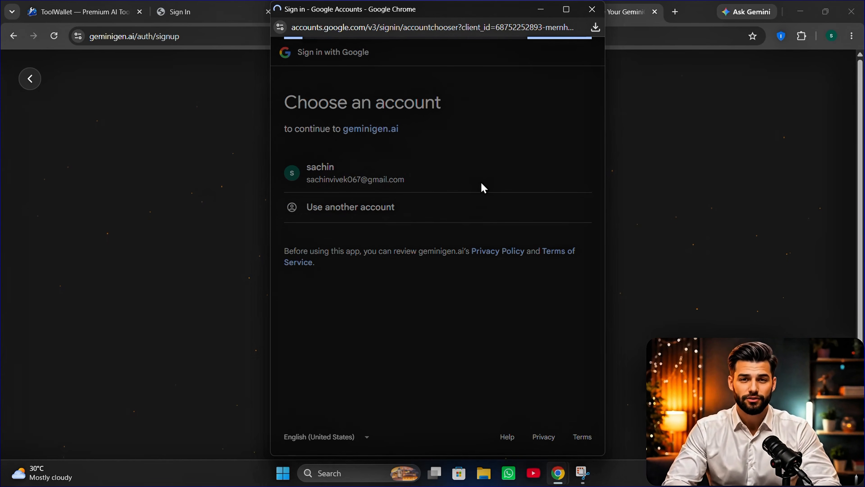
scroll(351, 239, "down", 4)
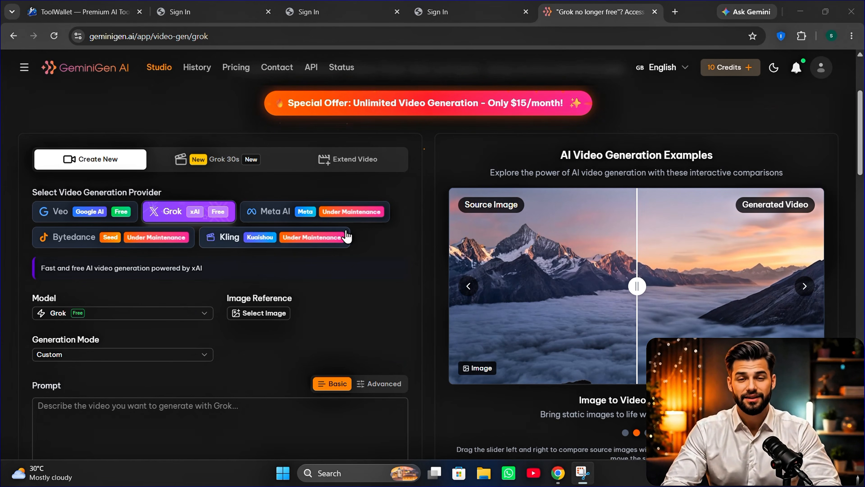
scroll(112, 126, "down", 2)
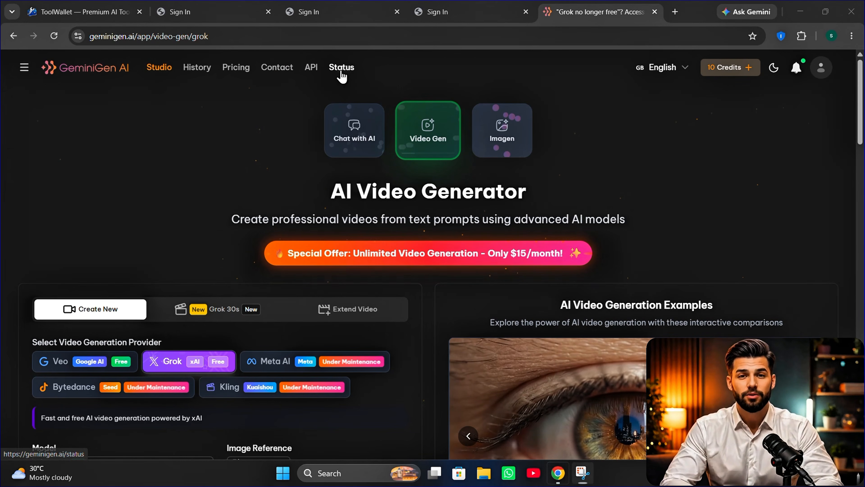
left_click(340, 72)
scroll(443, 236, "down", 2)
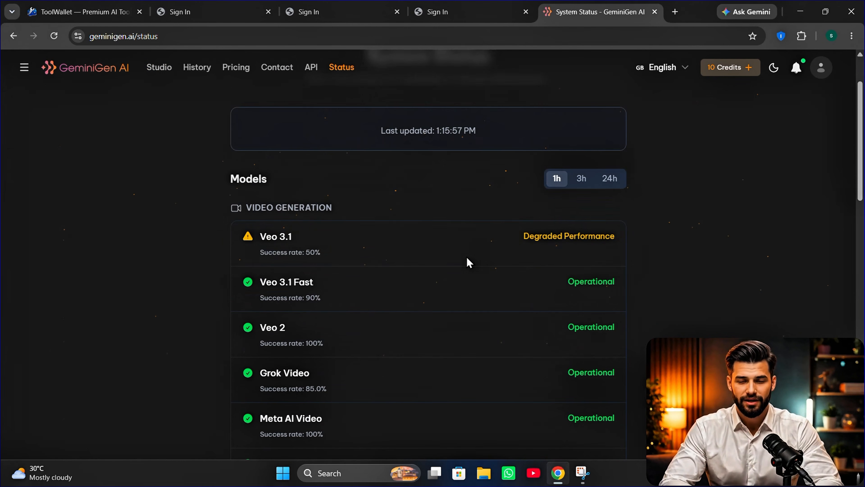
scroll(453, 286, "down", 2)
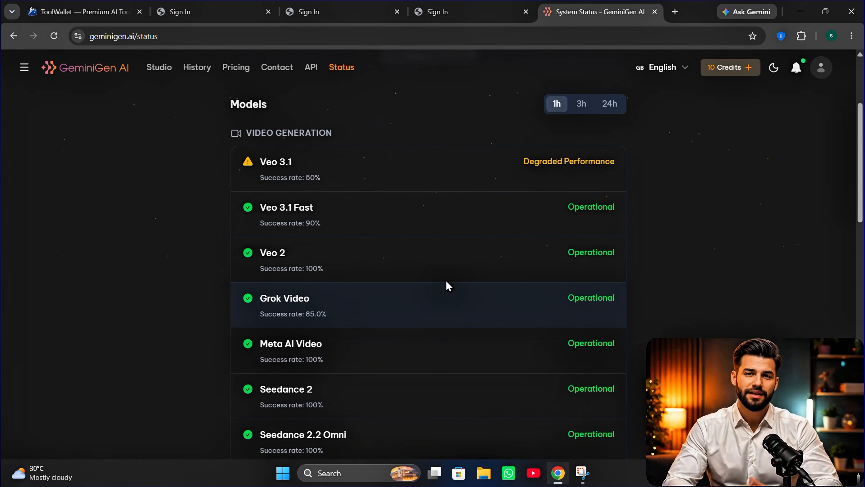
scroll(521, 261, "down", 15)
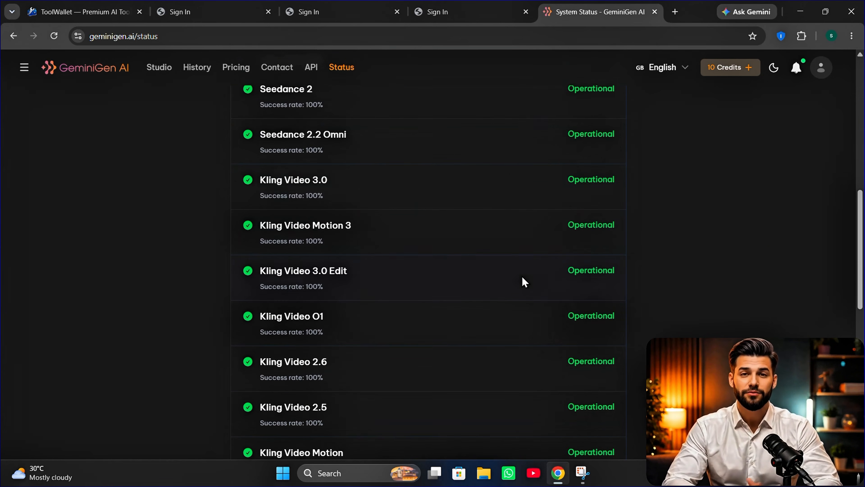
scroll(524, 288, "down", 6)
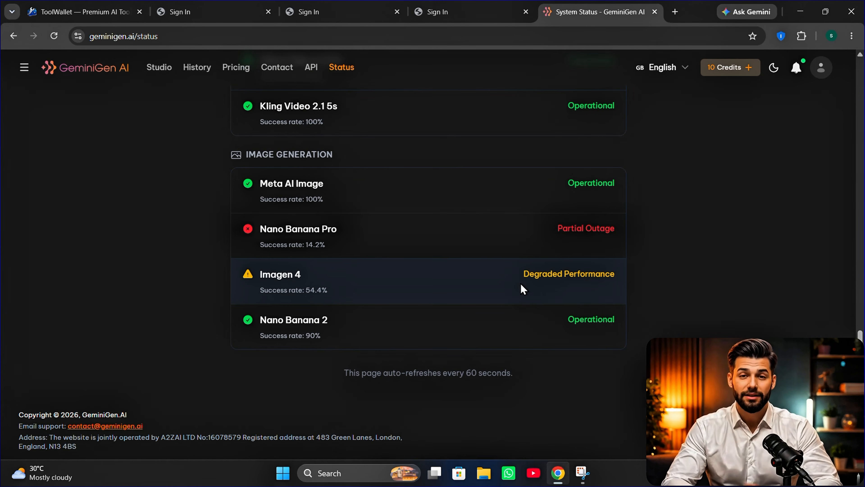
scroll(524, 290, "up", 2)
scroll(521, 291, "up", 20)
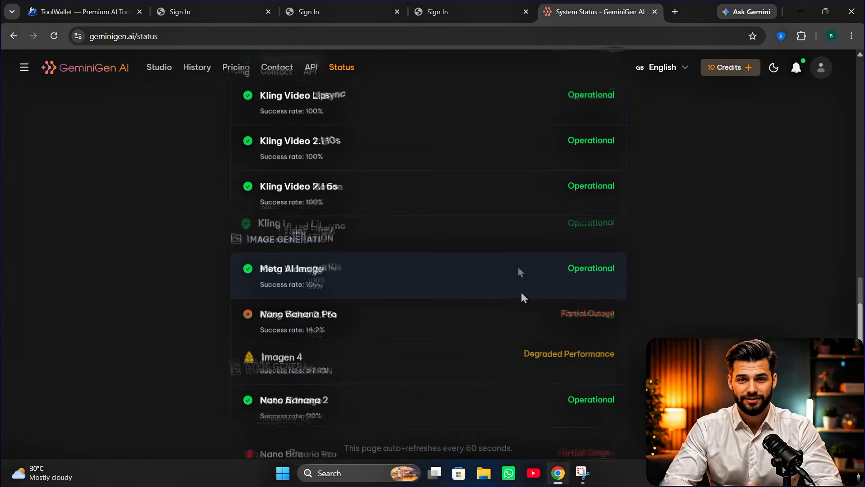
left_click(152, 70)
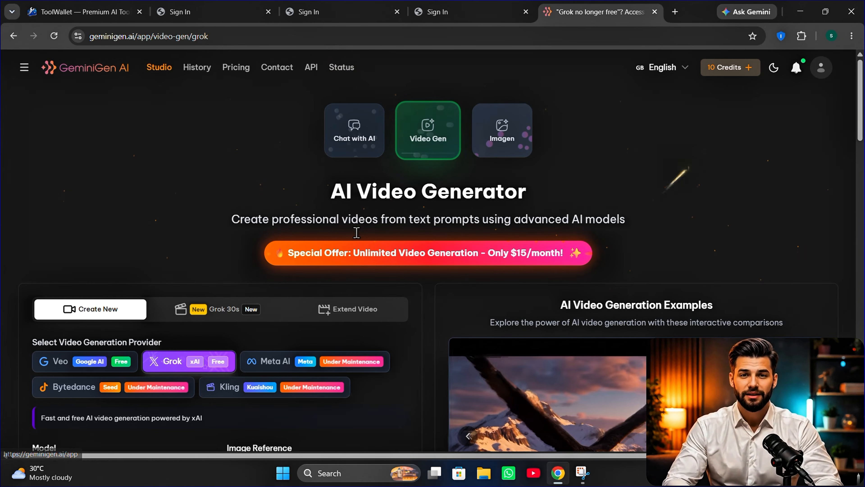
- Paste the turtle postman prompt into the Prompt box
scroll(373, 290, "down", 2)
scroll(374, 296, "down", 3)
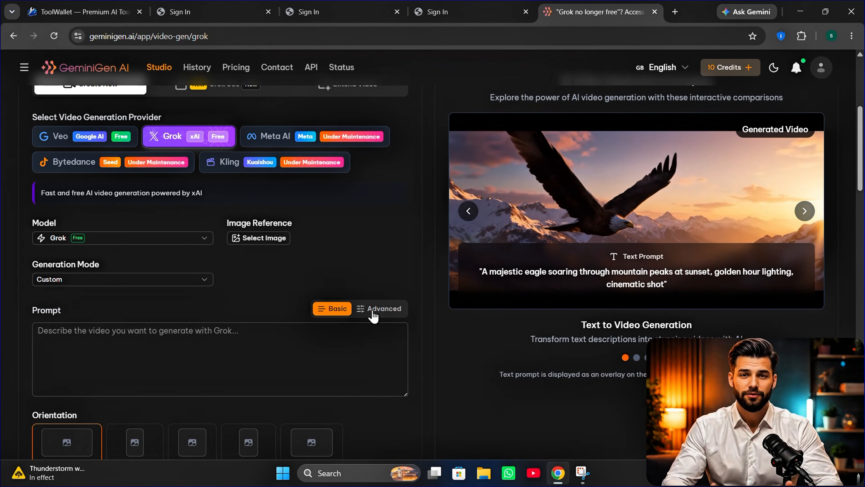
scroll(371, 312, "down", 1)
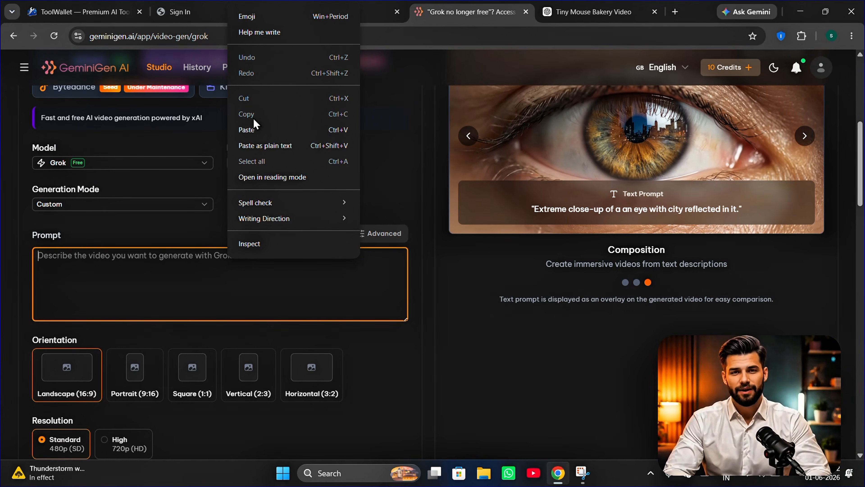
left_click(254, 127)
scroll(213, 293, "up", 3)
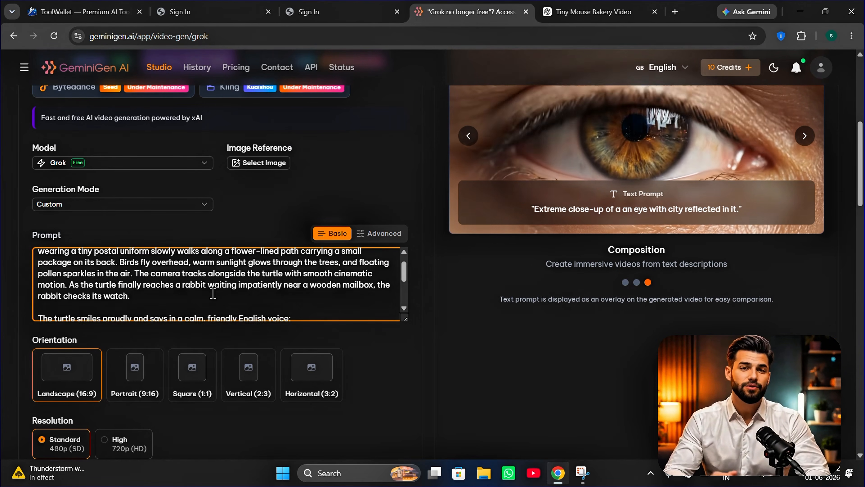
scroll(213, 293, "up", 1)
scroll(213, 307, "down", 5)
scroll(214, 392, "down", 2)
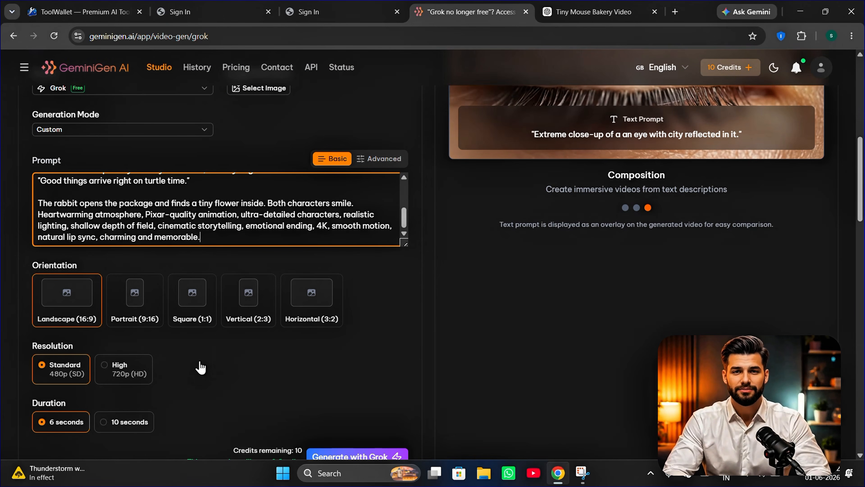
scroll(220, 360, "down", 2)
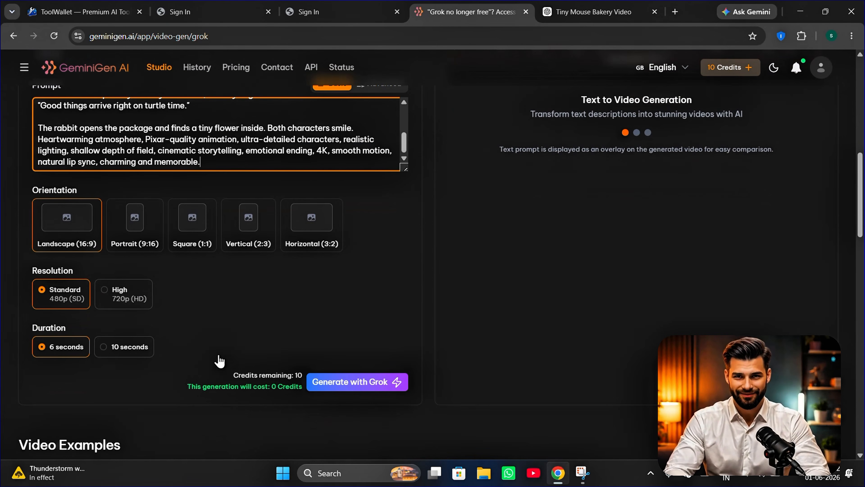
scroll(163, 326, "up", 8)
- Switch to the Veo provider and generate the video at 720p and 8s with Veo 3.1 Fast
left_click(98, 215)
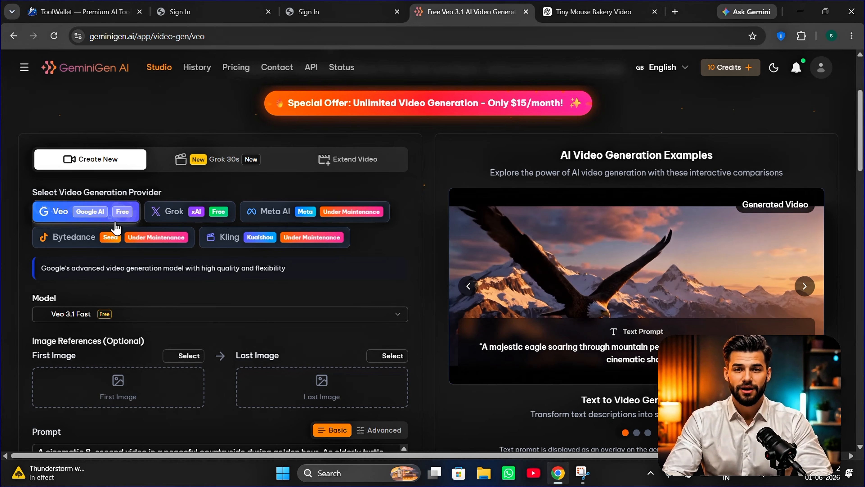
scroll(219, 317, "down", 4)
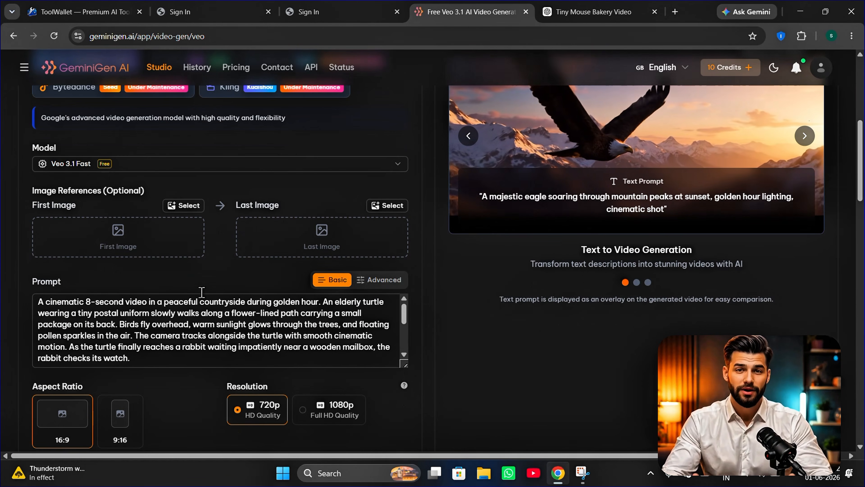
scroll(189, 270, "down", 8)
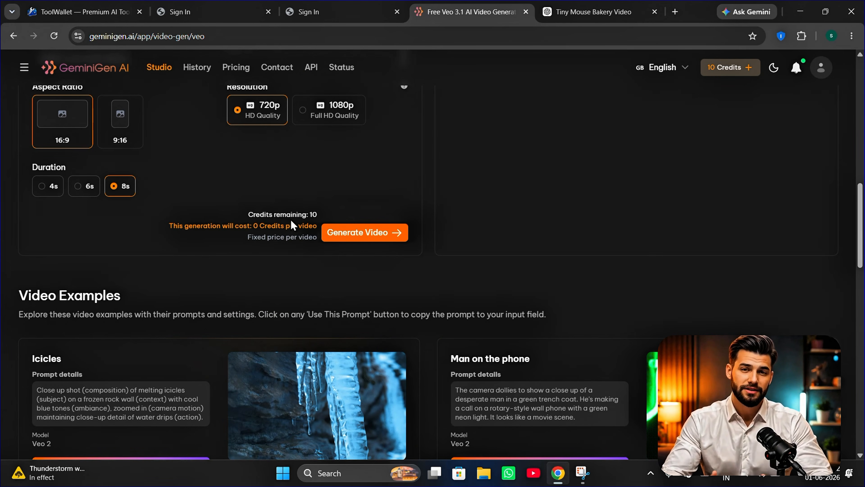
left_click(352, 236)
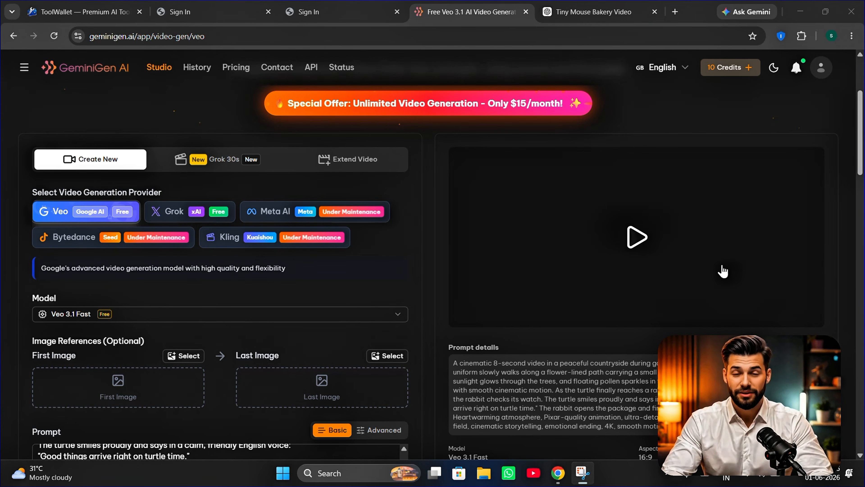
- Download the turtle video MP4 from its card on the History page
left_click(205, 70)
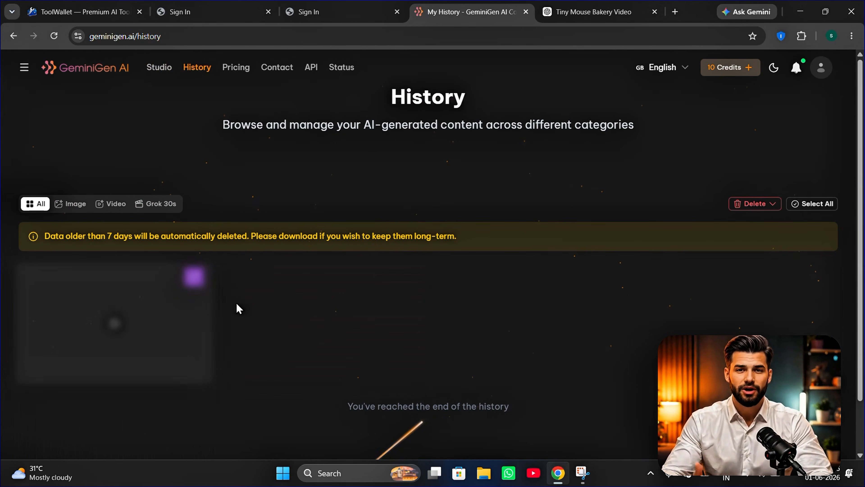
mouse_move(165, 316)
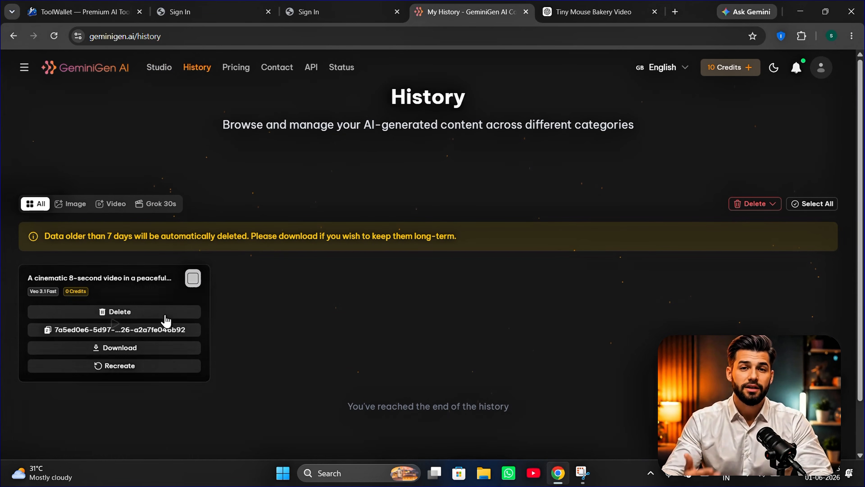
left_click(125, 351)
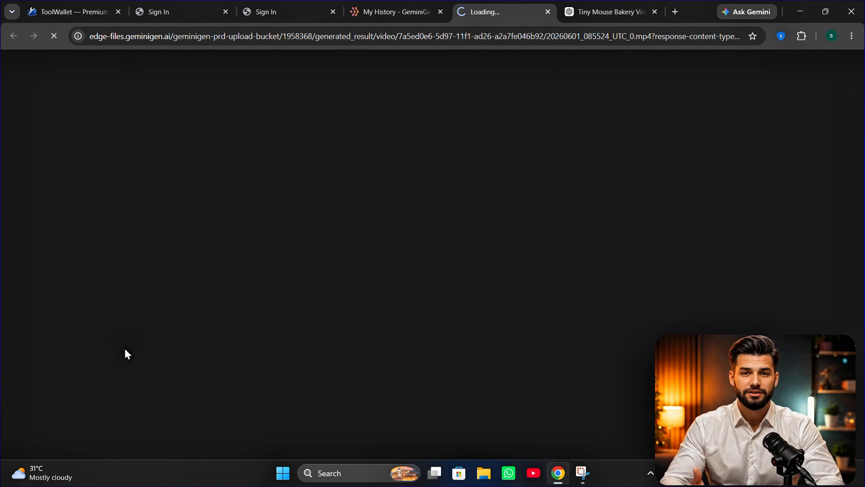